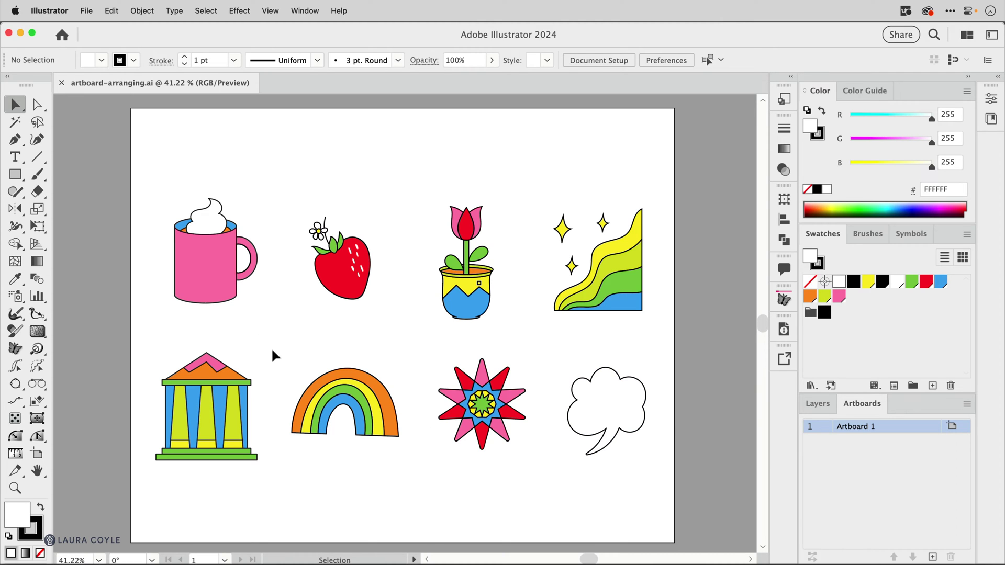
Select the mug, strawberry, tulip pot, waves, star and speech bubble icons to check their grouping
{"action": "left_click", "coordinate": [218, 273]}
{"action": "left_click", "coordinate": [355, 288]}
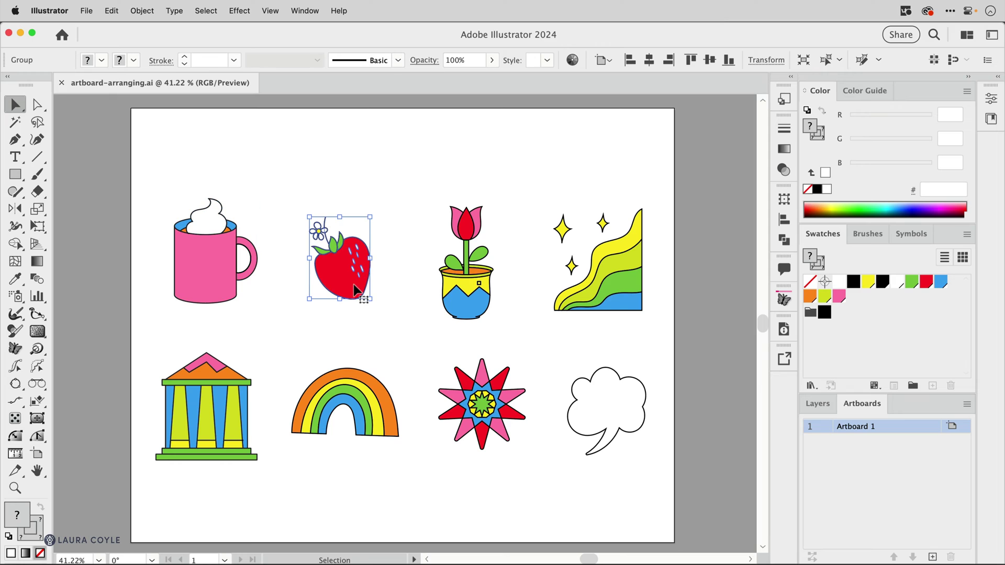
{"action": "left_click", "coordinate": [464, 291]}
{"action": "left_click", "coordinate": [592, 305]}
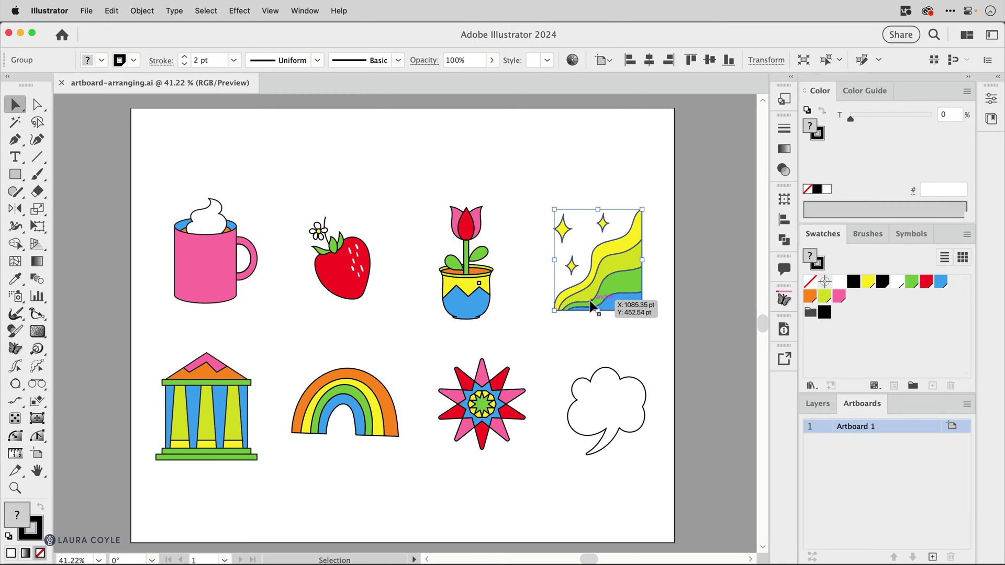
{"action": "left_click", "coordinate": [505, 404]}
{"action": "left_click", "coordinate": [596, 445]}
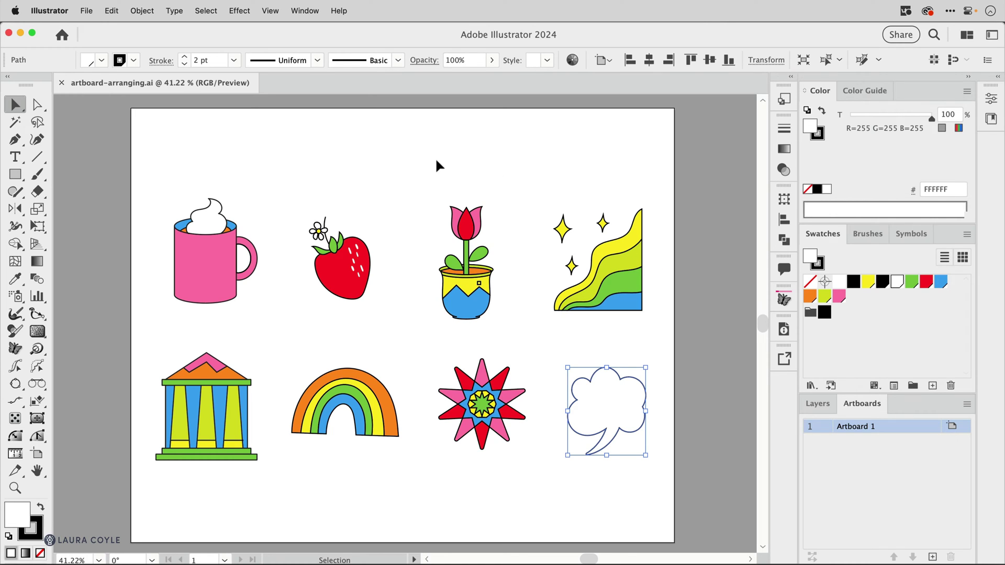
Clear the selection, switch to the Artboard tool, and show the Artboards panel
{"action": "left_click", "coordinate": [459, 513]}
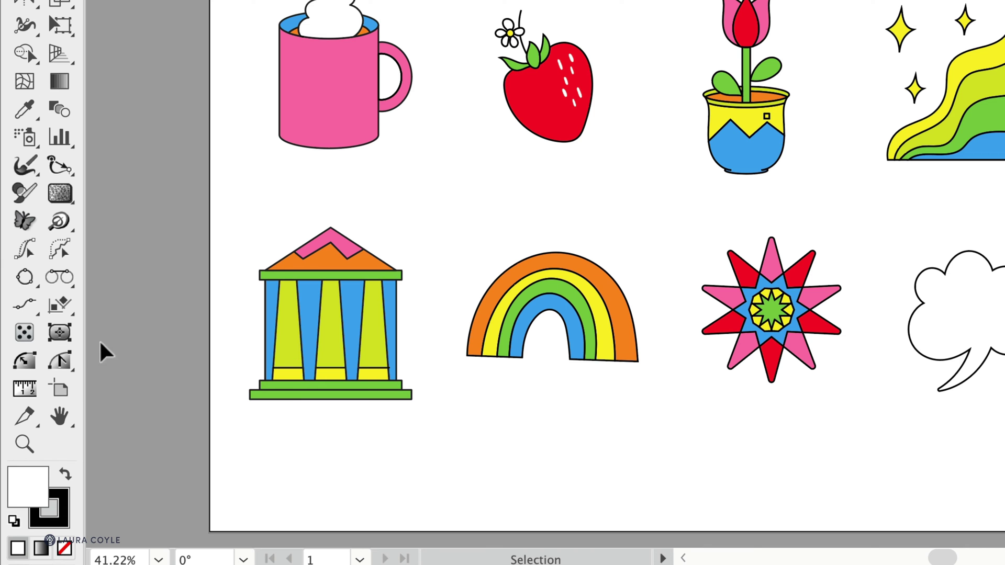
{"action": "left_click", "coordinate": [59, 390]}
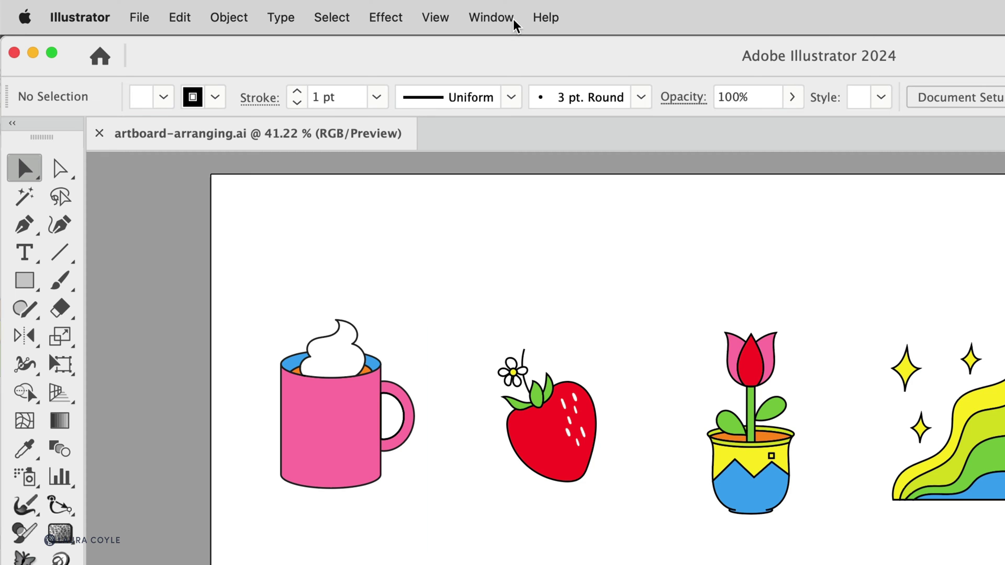
{"action": "left_click", "coordinate": [510, 17]}
{"action": "left_click", "coordinate": [560, 382]}
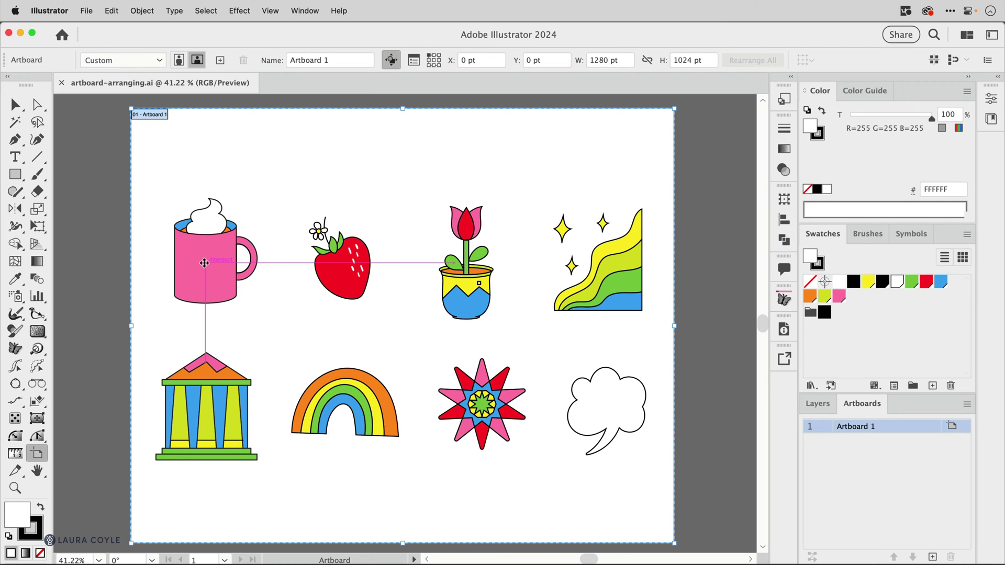
Fit artboards around the mug, strawberry, tulip pot, waves, speech bubble, star, rainbow and temple
{"action": "left_click", "coordinate": [204, 262]}
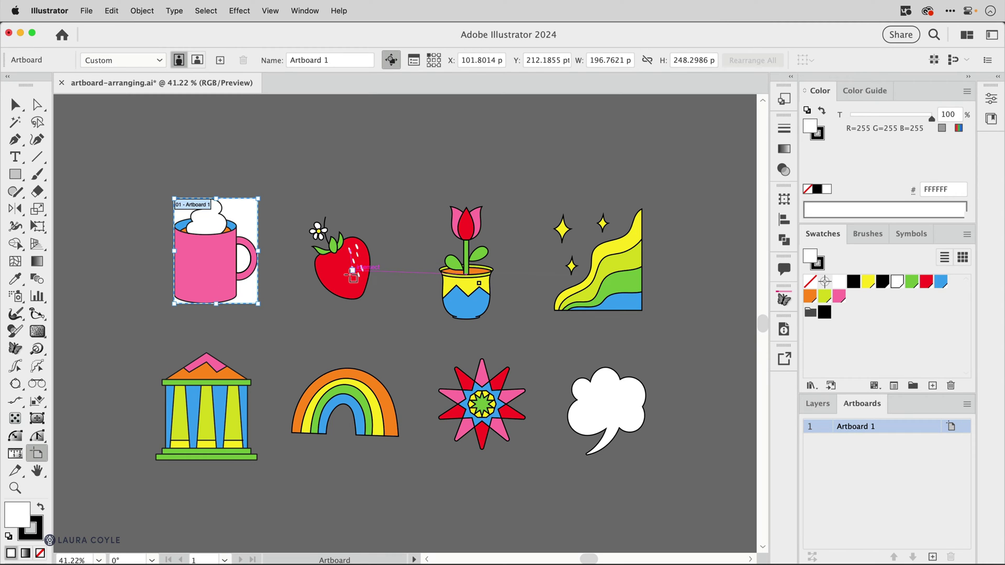
{"action": "left_click", "coordinate": [351, 274]}
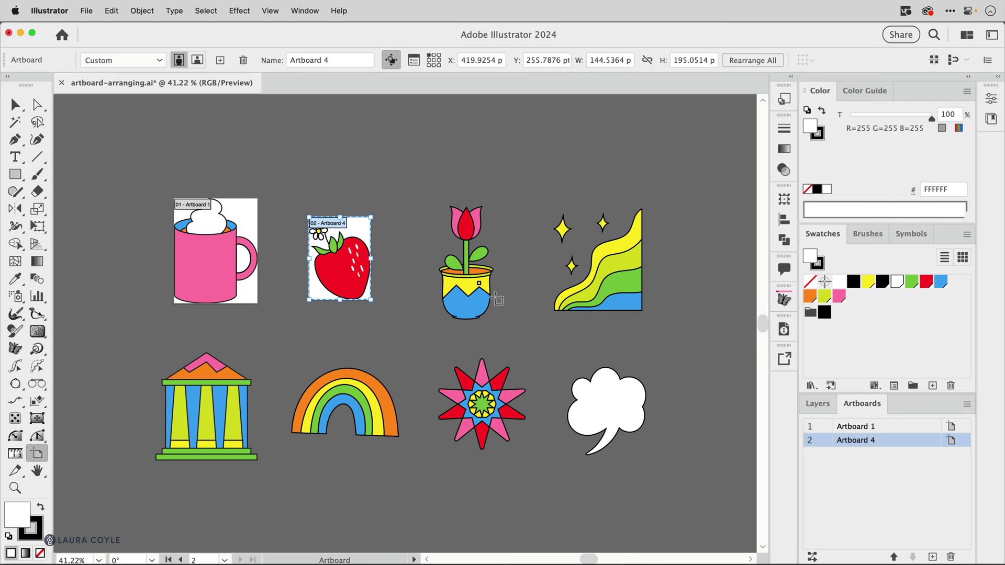
{"action": "left_click", "coordinate": [473, 294]}
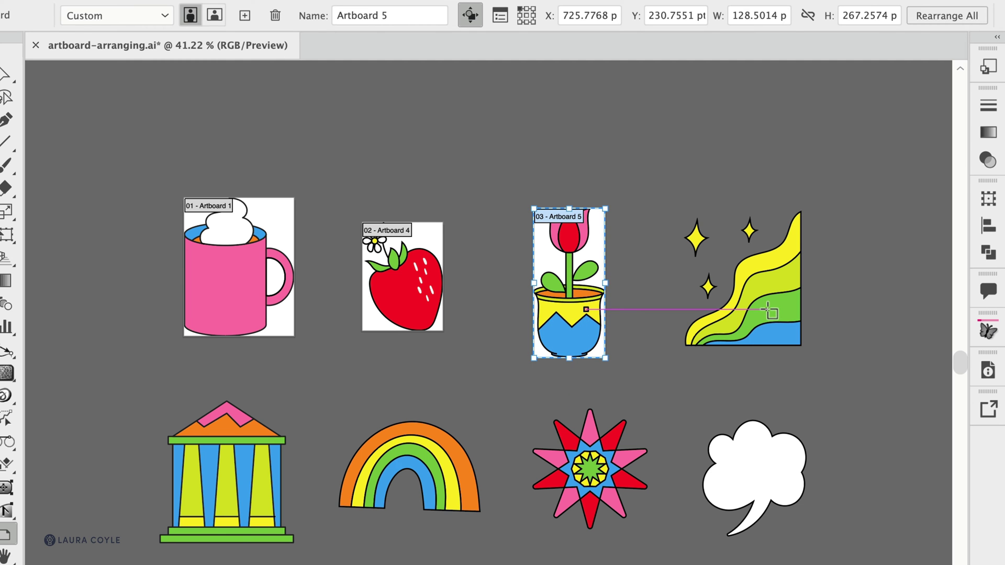
{"action": "left_click", "coordinate": [743, 314]}
{"action": "left_click", "coordinate": [753, 475]}
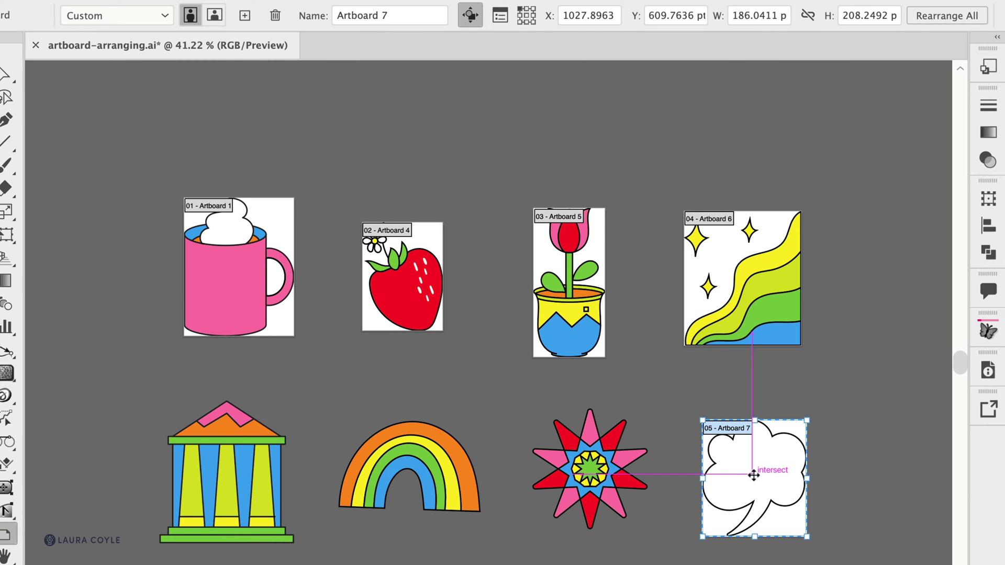
{"action": "left_click", "coordinate": [591, 466]}
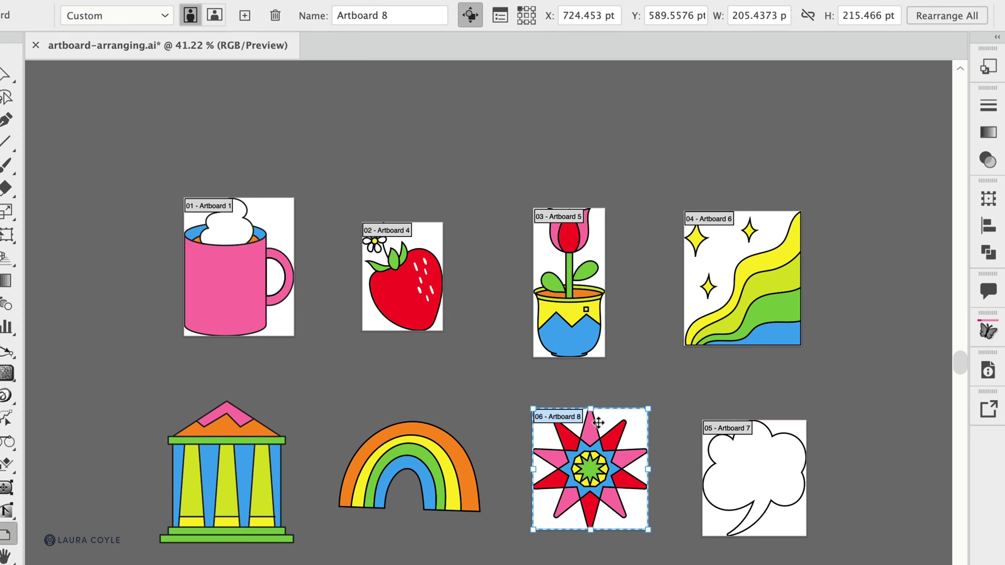
{"action": "left_click", "coordinate": [410, 456]}
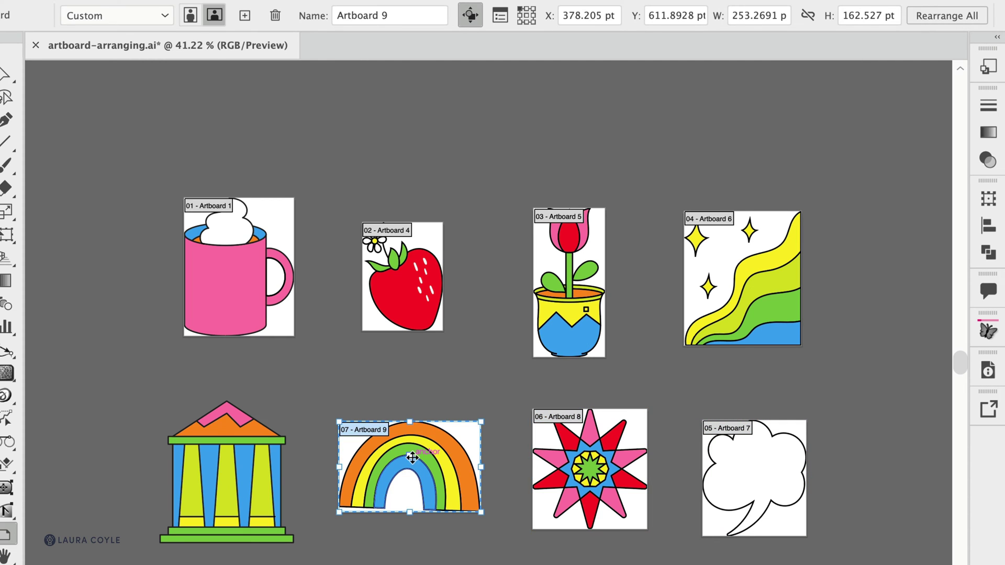
{"action": "left_click", "coordinate": [235, 476]}
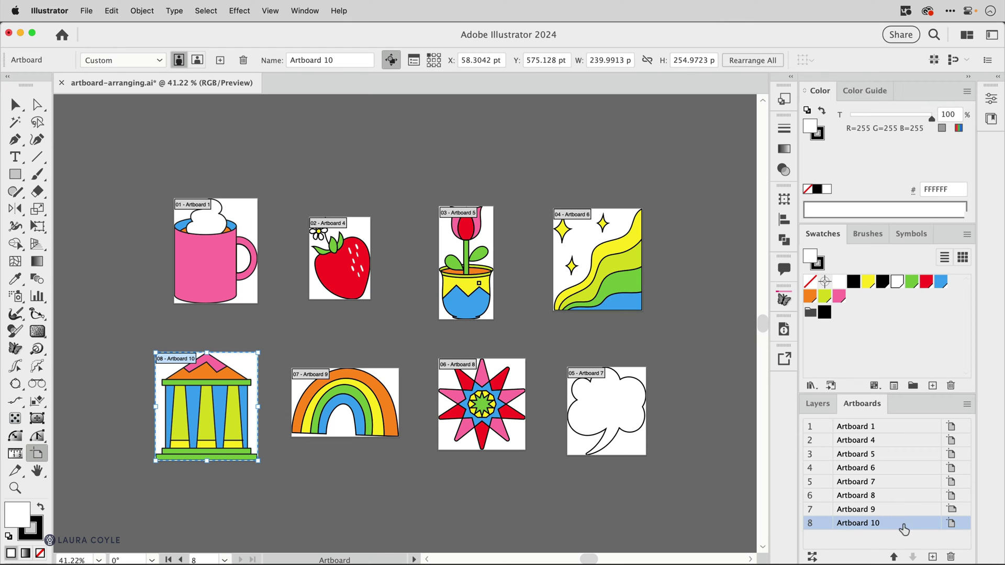
Select all eight artboards and place the cursor in the Control bar's Name field
{"action": "left_click", "coordinate": [891, 427], "text": "shift"}
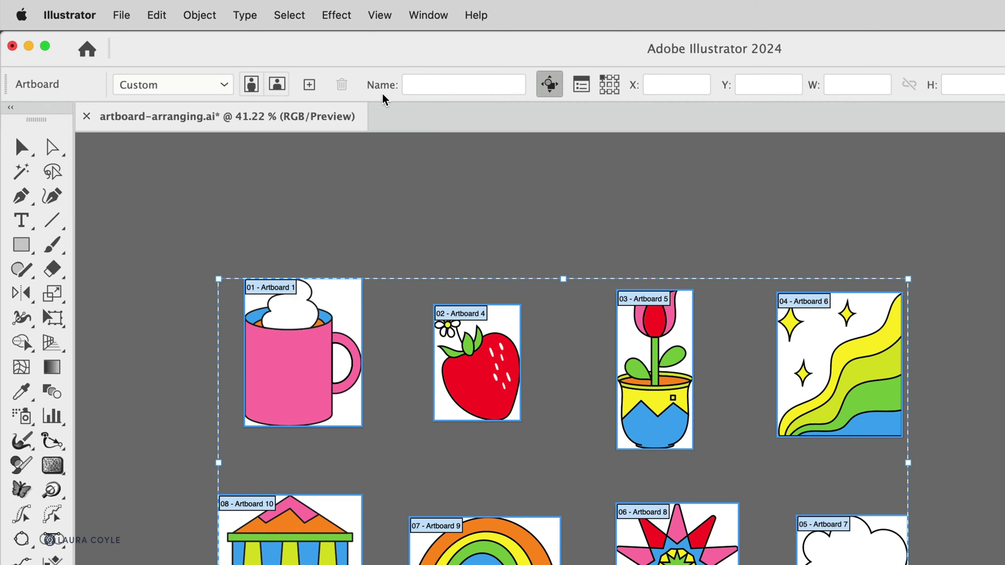
{"action": "left_click", "coordinate": [440, 16]}
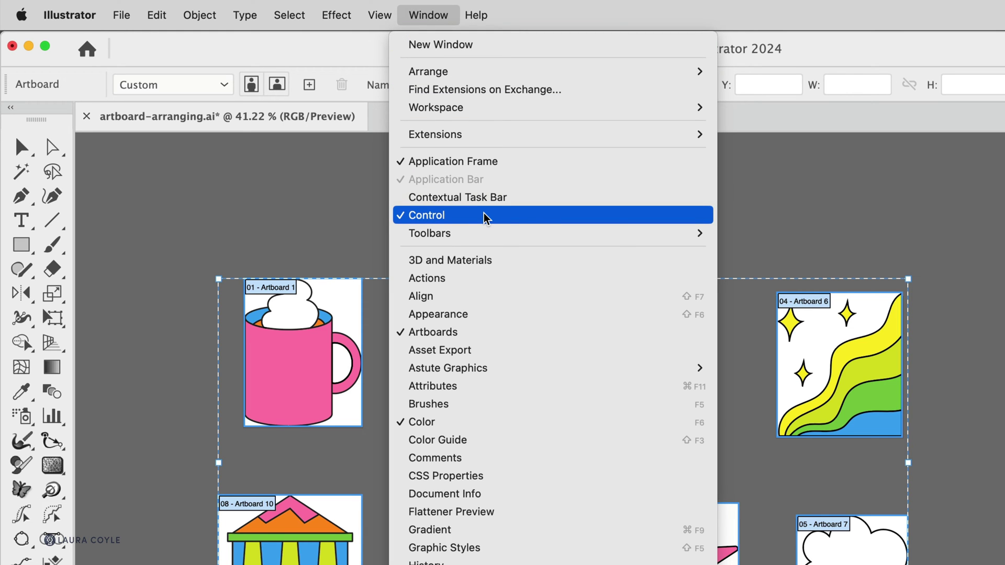
{"action": "left_click", "coordinate": [785, 218]}
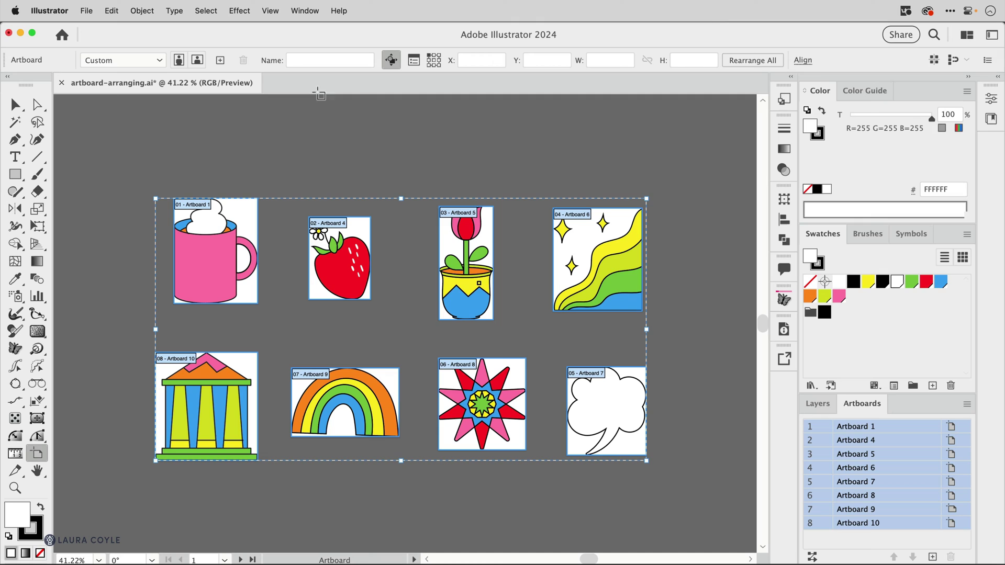
{"action": "left_click", "coordinate": [301, 62]}
Enter 'icon' as the shared name, numbering the artboards icon-1 through icon-8
{"action": "type", "text": "icon"}
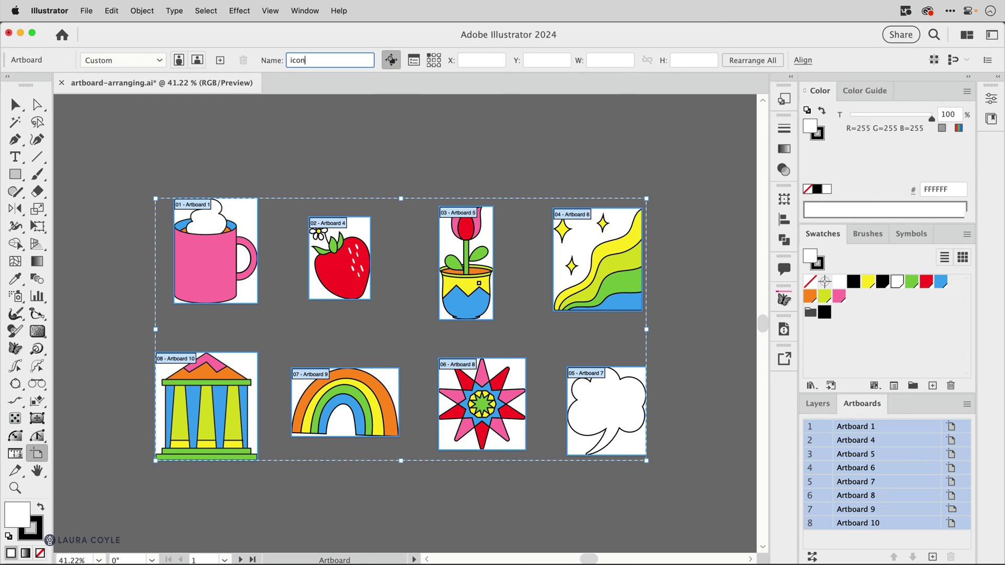
{"action": "key", "text": "Return"}
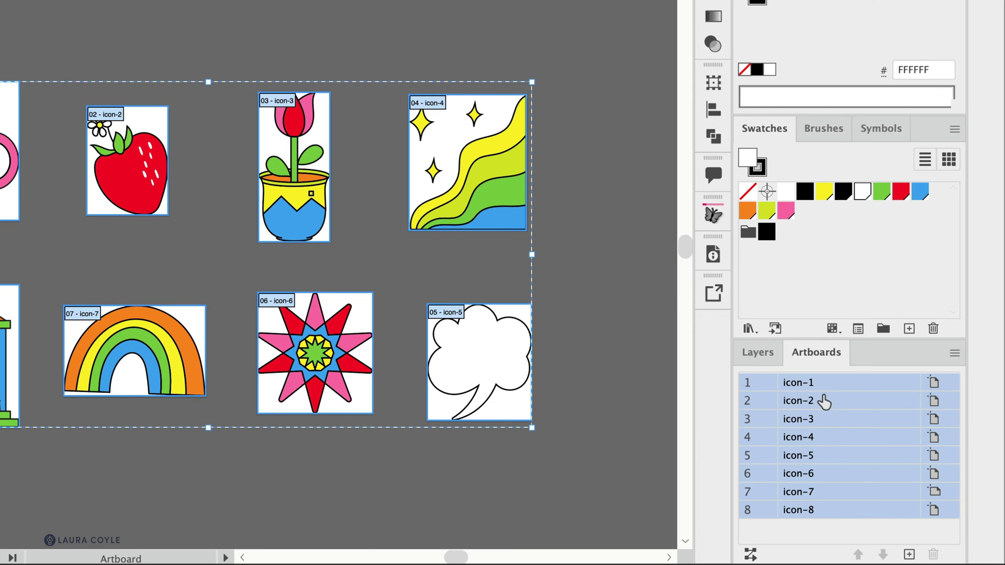
{"action": "double_click", "coordinate": [808, 402]}
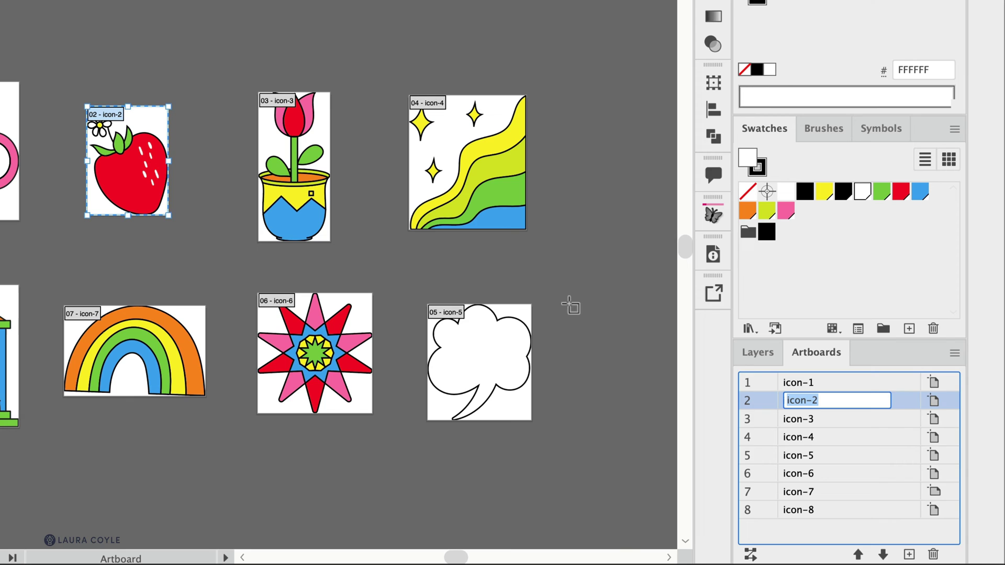
{"action": "double_click", "coordinate": [800, 420]}
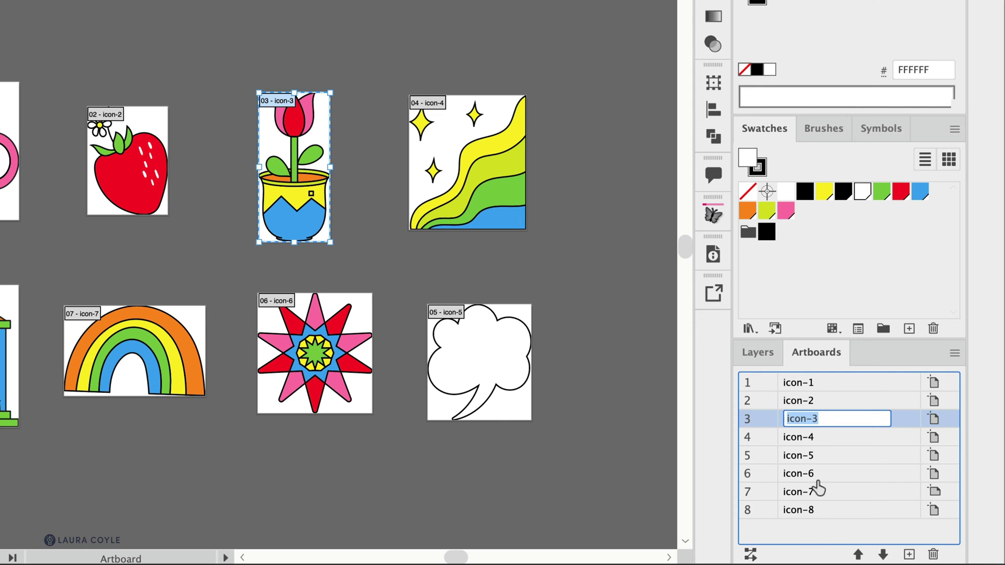
{"action": "left_click", "coordinate": [809, 529]}
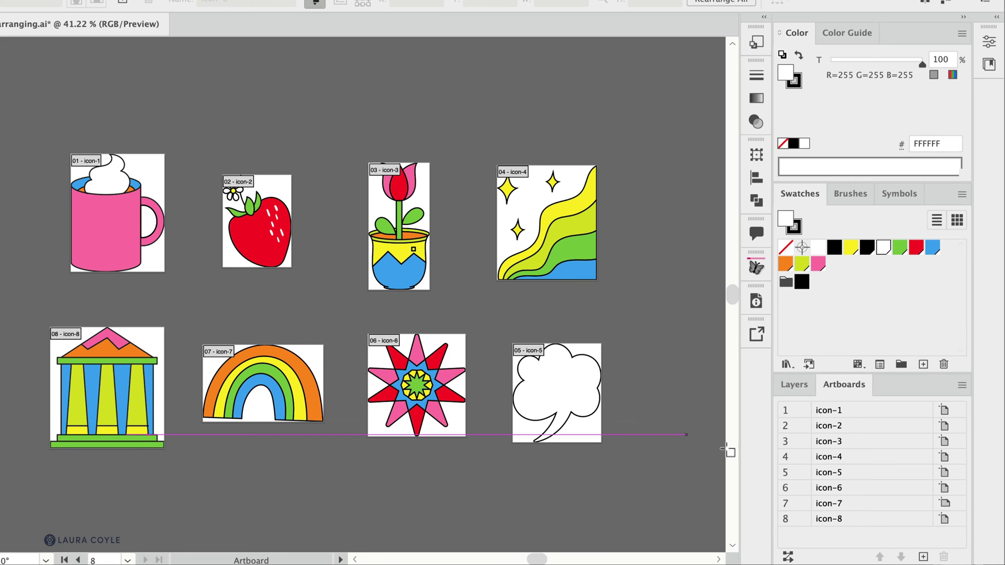
Select the rainbow artboard icon-7 and move it up five places to first in the order
{"action": "left_click", "coordinate": [868, 505]}
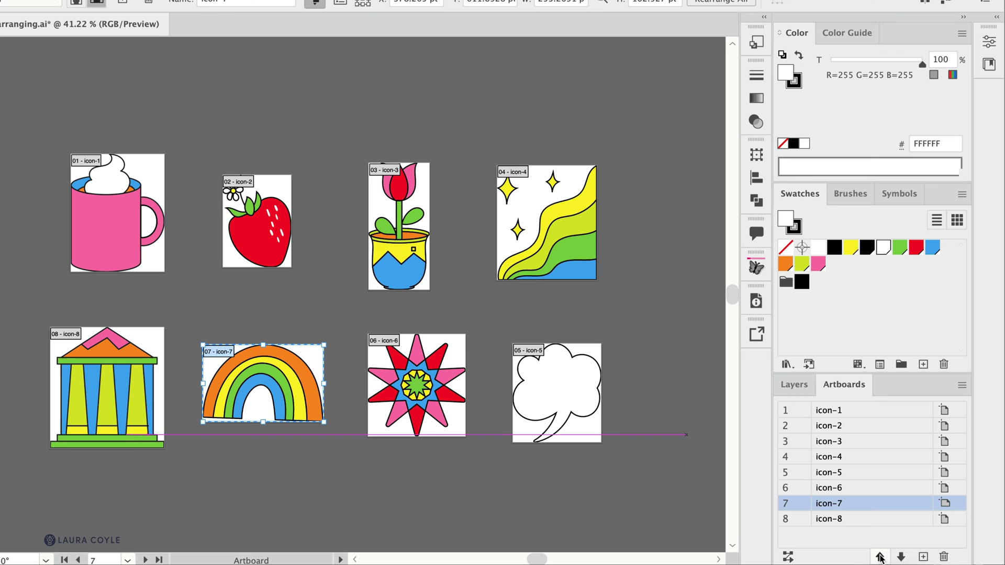
{"action": "left_click", "coordinate": [880, 557]}
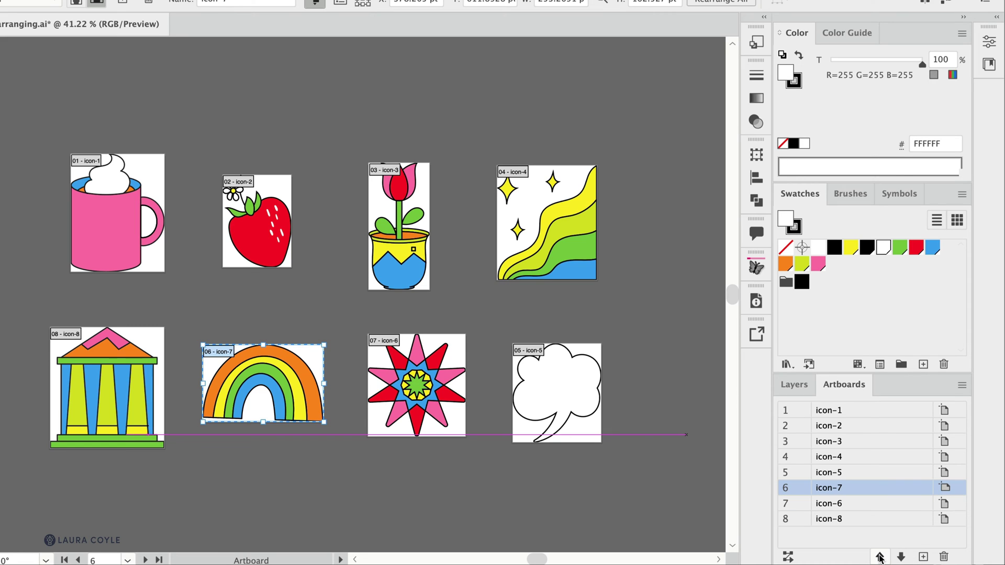
{"action": "left_click", "coordinate": [880, 557]}
{"action": "left_click", "coordinate": [880, 557]}
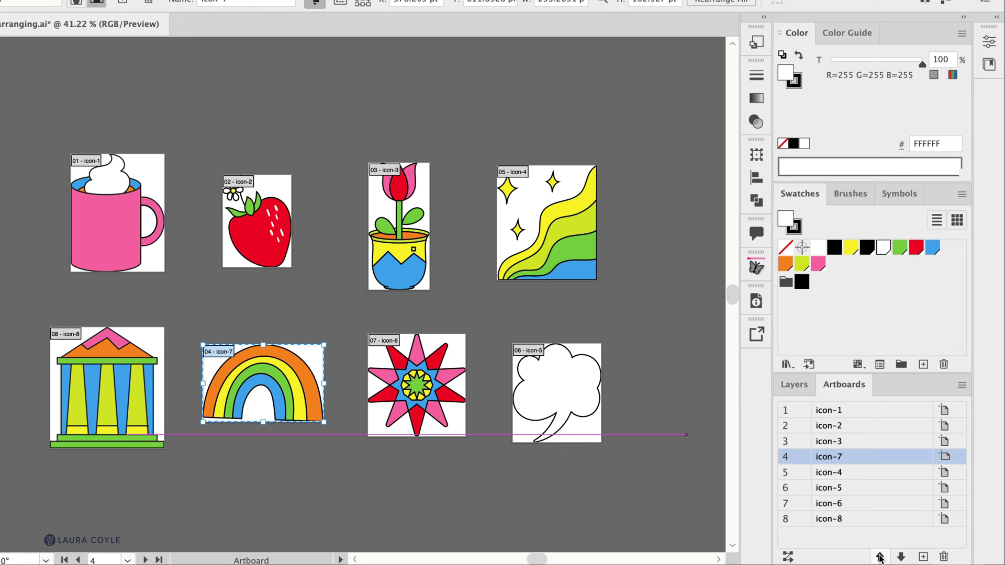
{"action": "left_click", "coordinate": [880, 557]}
{"action": "left_click", "coordinate": [880, 557]}
{"action": "left_click", "coordinate": [880, 557]}
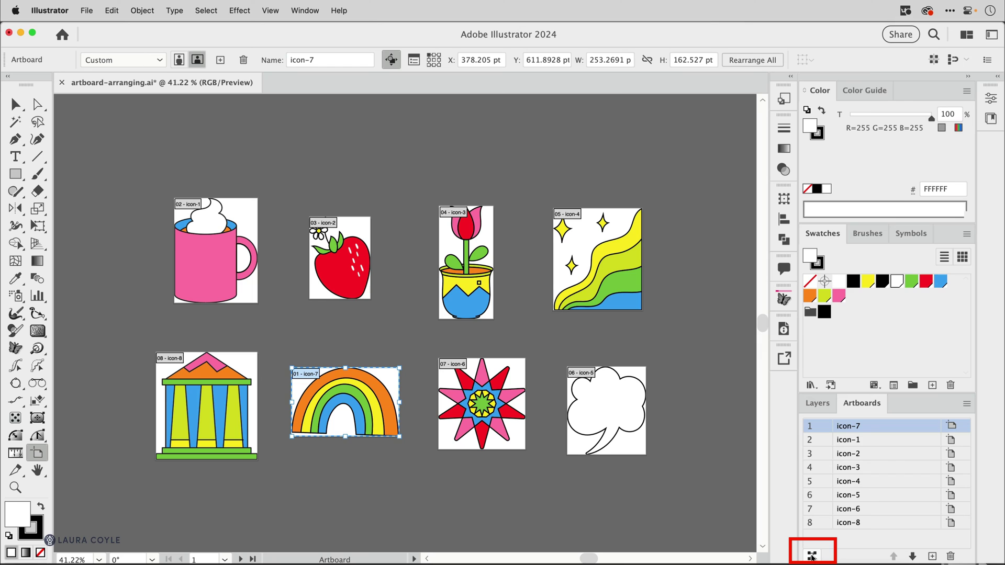
Rearrange all artboards into a 4-column grid by row with 100 pt spacing
{"action": "left_click", "coordinate": [812, 556]}
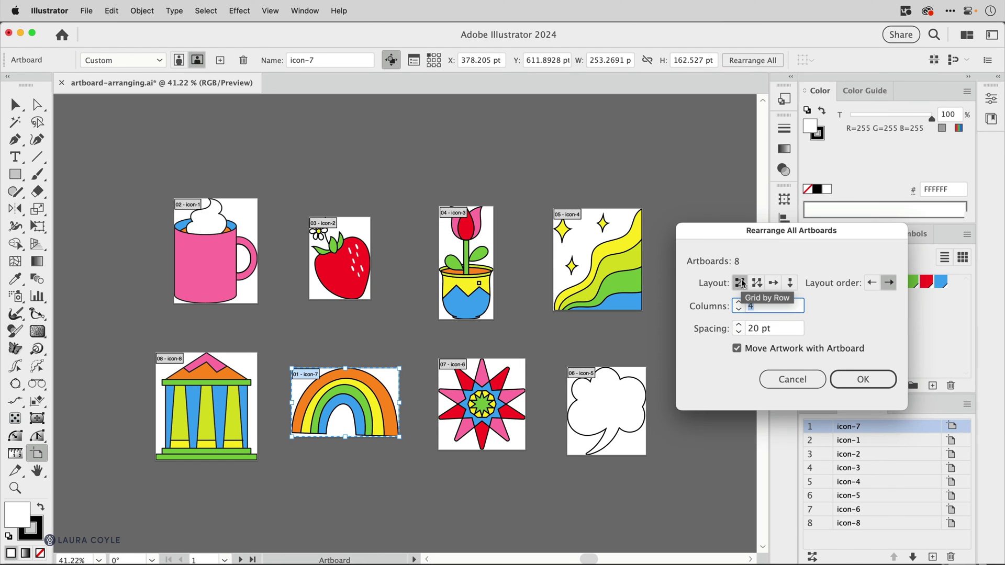
{"action": "double_click", "coordinate": [755, 328]}
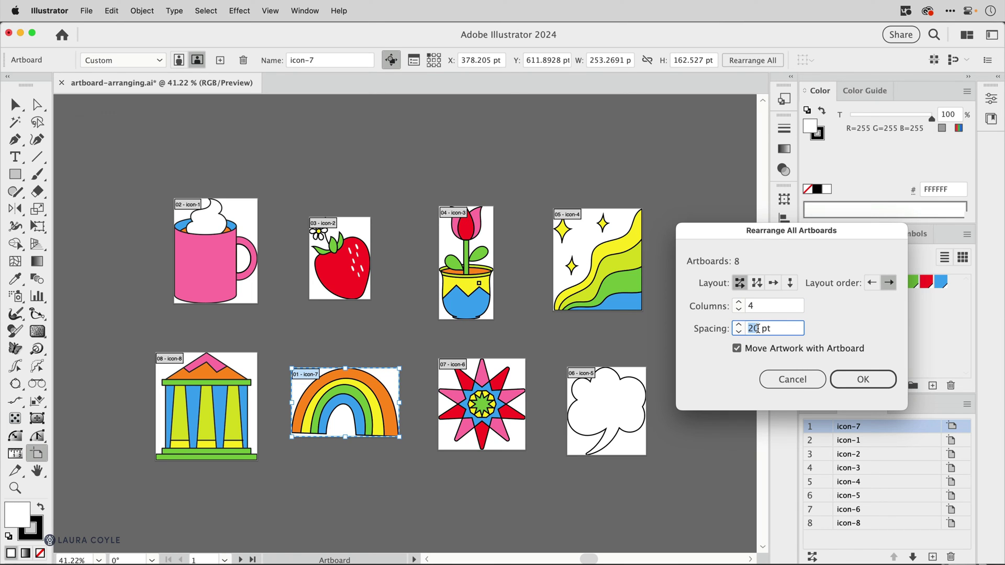
{"action": "type", "text": "100"}
{"action": "left_click", "coordinate": [859, 380]}
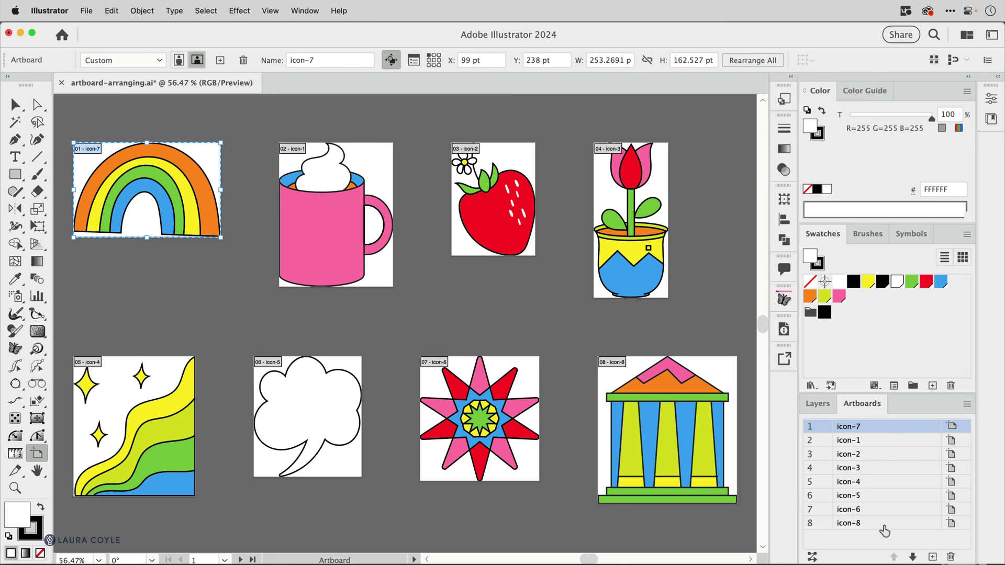
Select all artboards, enter 'icon' as the name to renumber them icon-1 to icon-8, then deselect
{"action": "left_click", "coordinate": [883, 525], "text": "shift"}
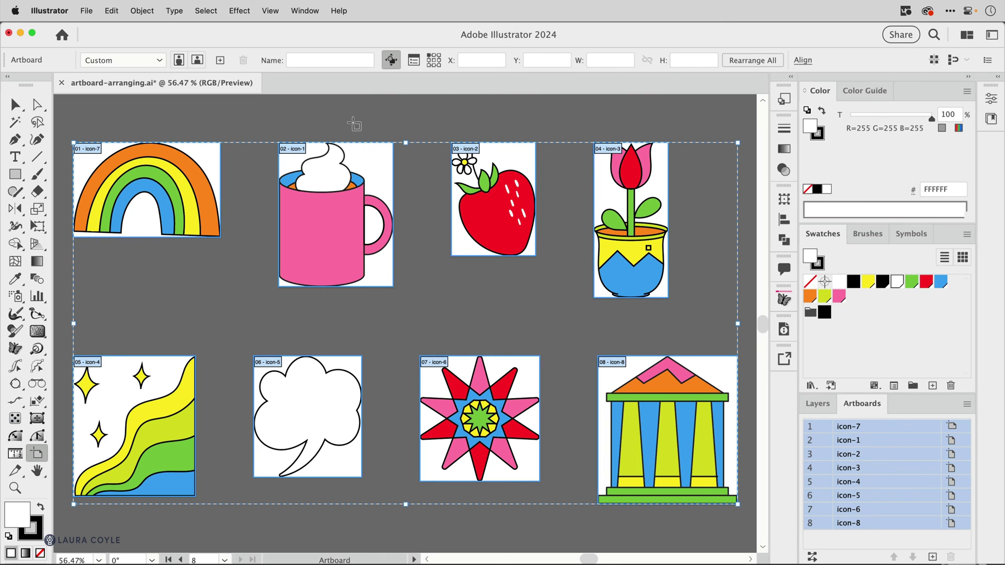
{"action": "left_click", "coordinate": [311, 61]}
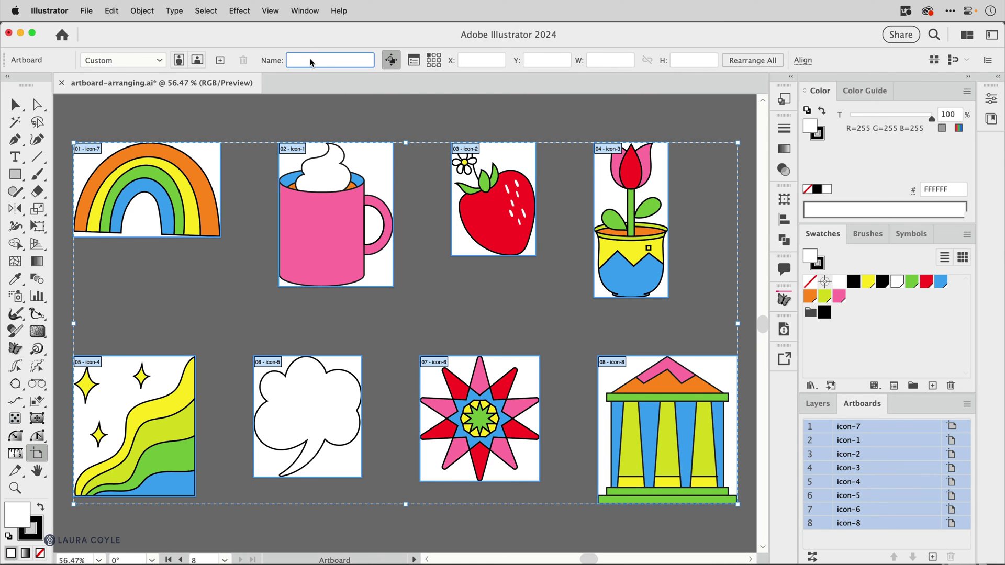
{"action": "type", "text": "icon"}
{"action": "key", "text": "Return"}
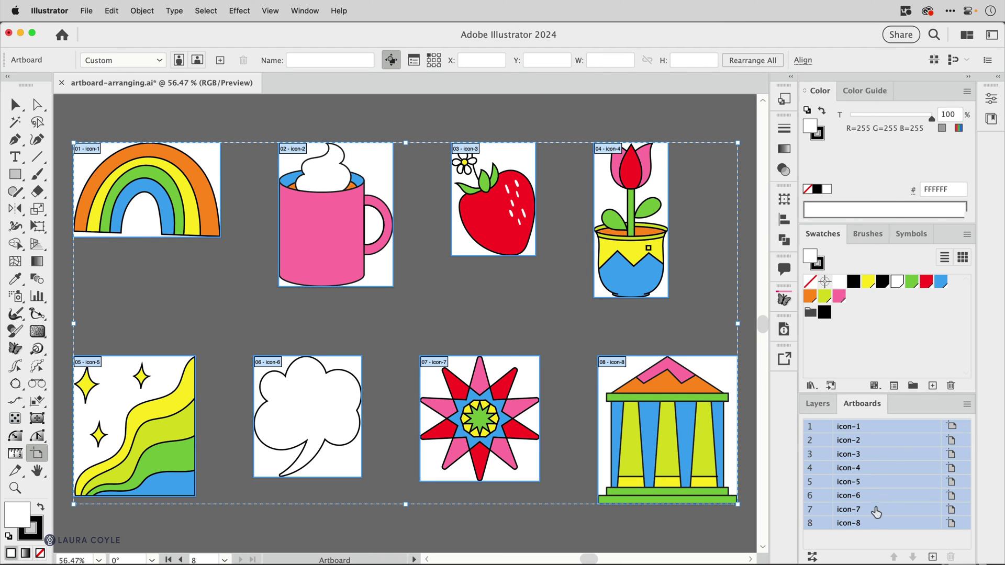
{"action": "left_click", "coordinate": [867, 544]}
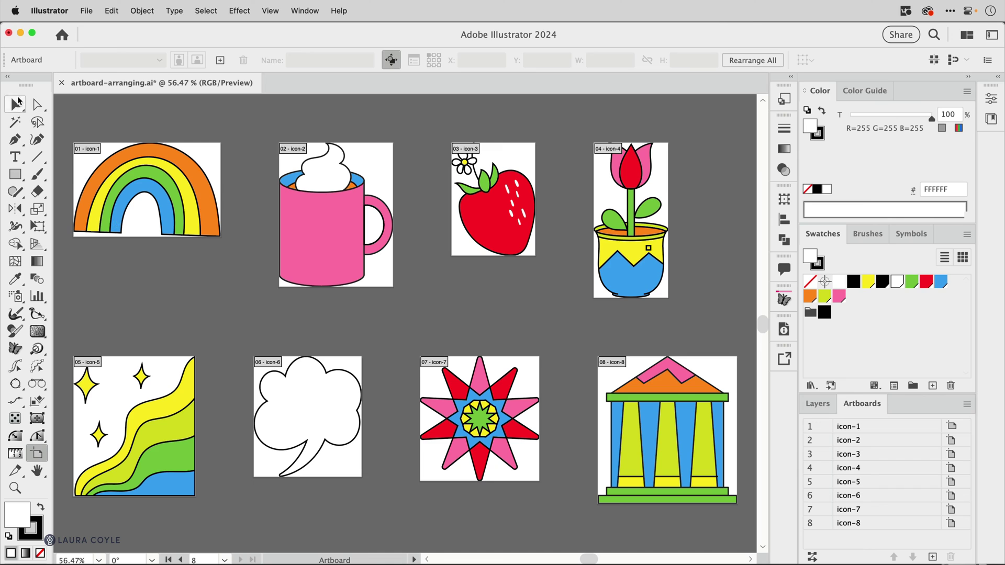
With the Selection tool, marquee all eight icons and bring up the Object > Transform submenu
{"action": "left_click", "coordinate": [13, 104]}
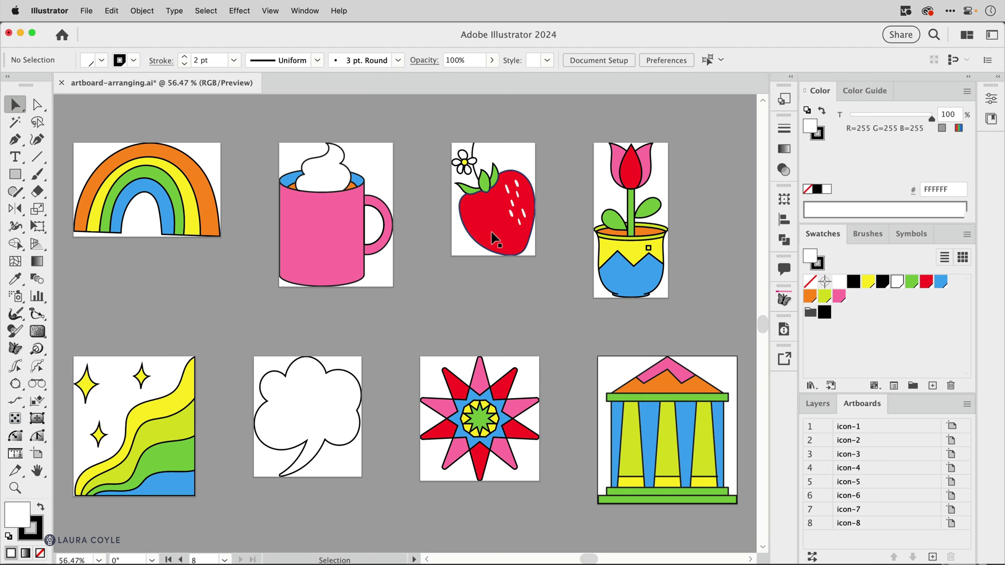
{"action": "left_click_drag", "start_coordinate": [78, 126], "coordinate": [721, 526]}
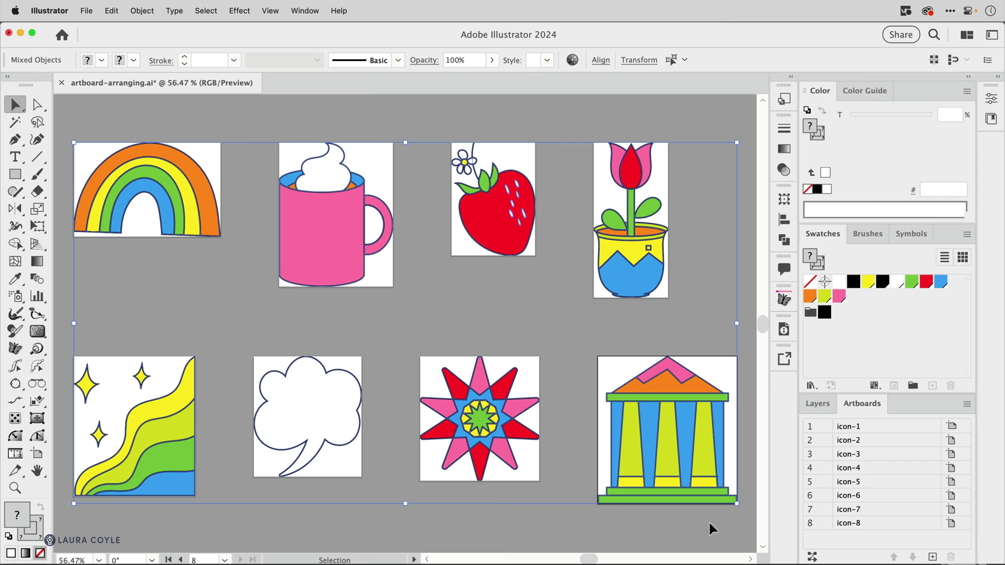
{"action": "left_click", "coordinate": [145, 11]}
{"action": "mouse_move", "coordinate": [176, 33]}
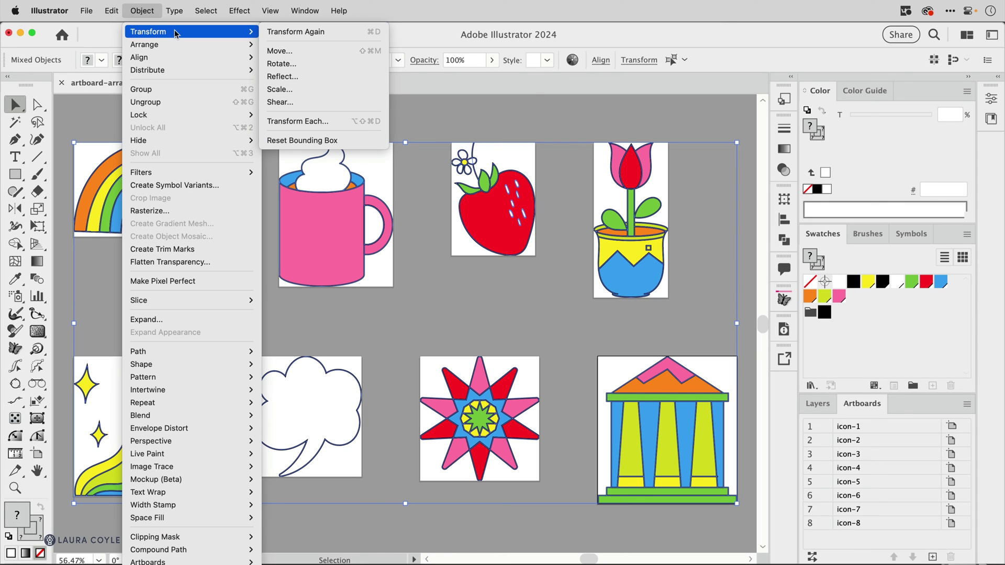
Use Transform Each to scale every icon to 96% horizontally and vertically, then deselect
{"action": "left_click", "coordinate": [332, 125]}
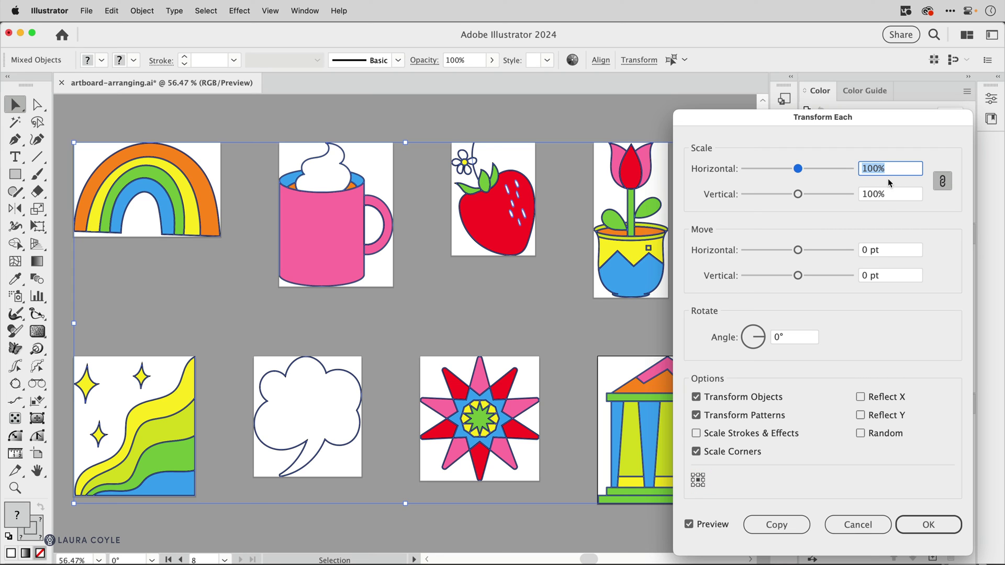
{"action": "key", "text": "Down"}
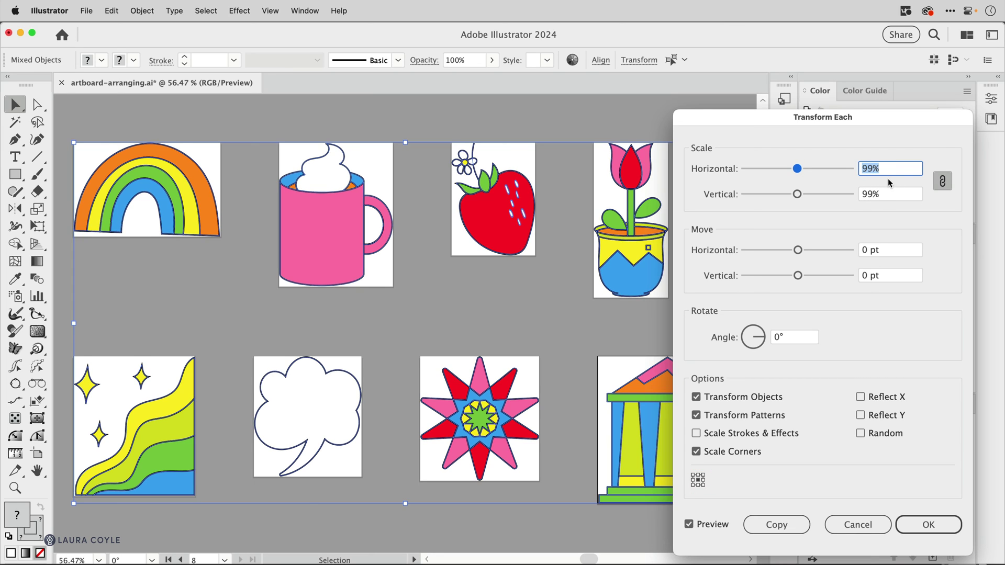
{"action": "key", "text": "Down"}
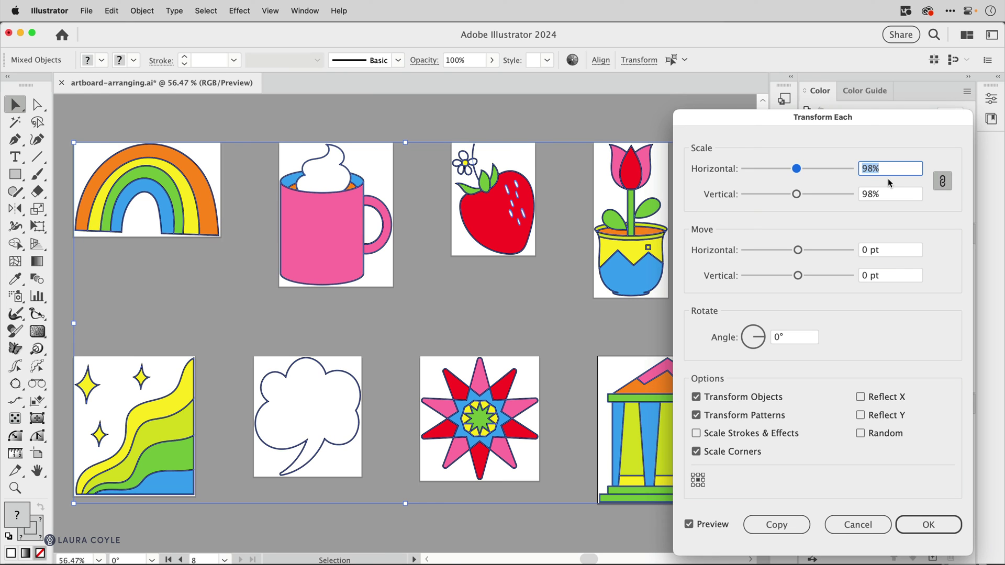
{"action": "key", "text": "Down"}
{"action": "key", "text": "Down"}
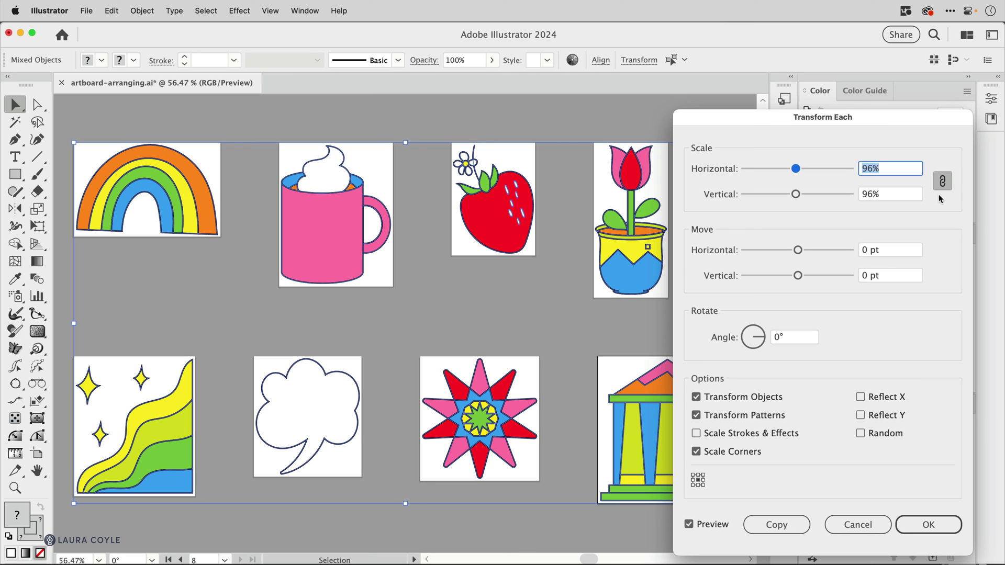
{"action": "left_click", "coordinate": [917, 528]}
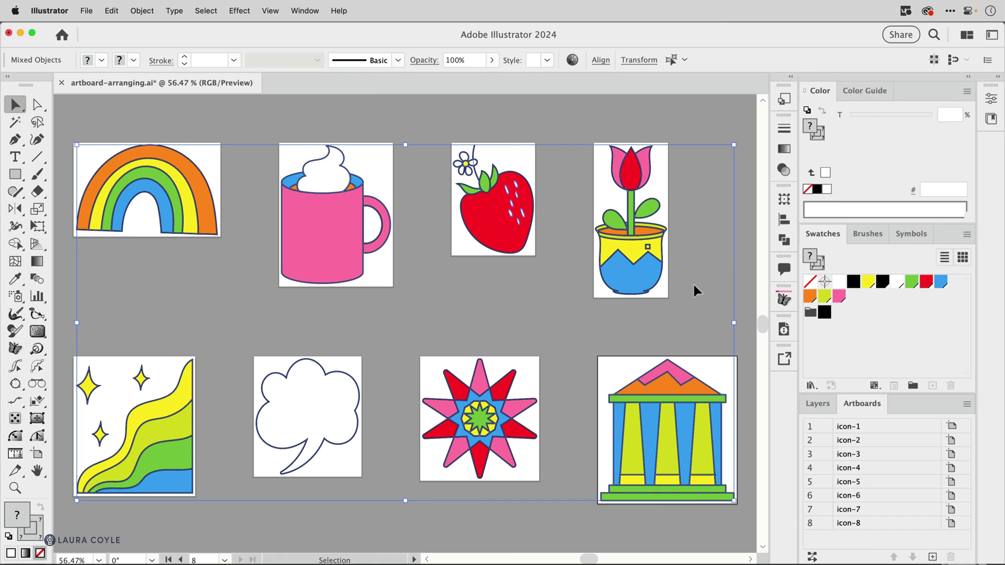
{"action": "left_click", "coordinate": [694, 286]}
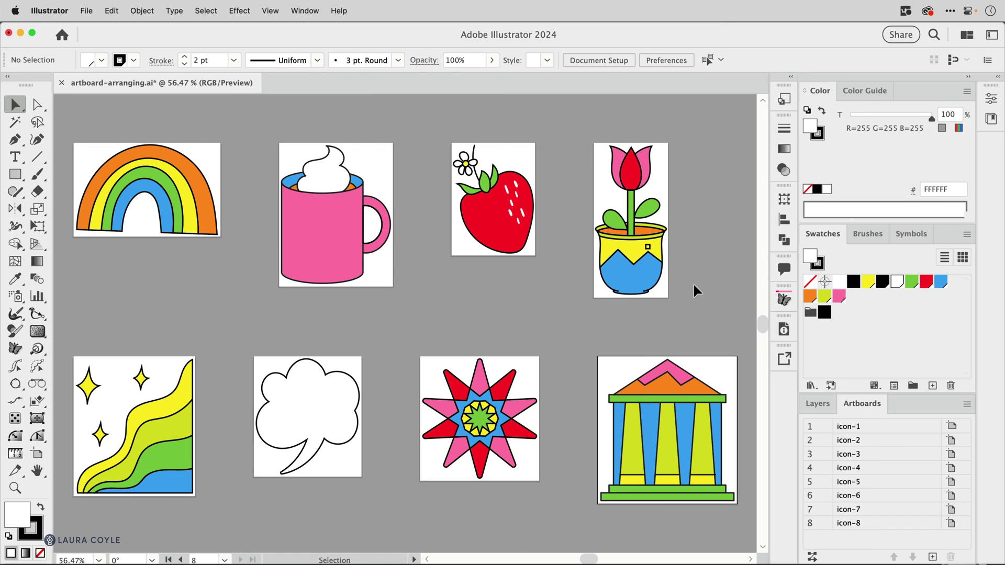